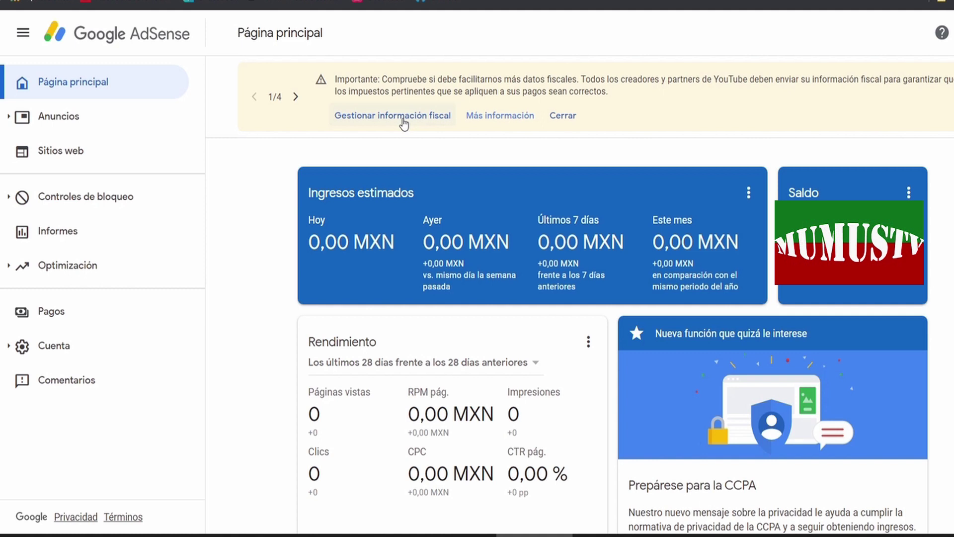
Open Gestionar información fiscal from the banner and start adding US tax information.
{"action": "left_click", "coordinate": [404, 119]}
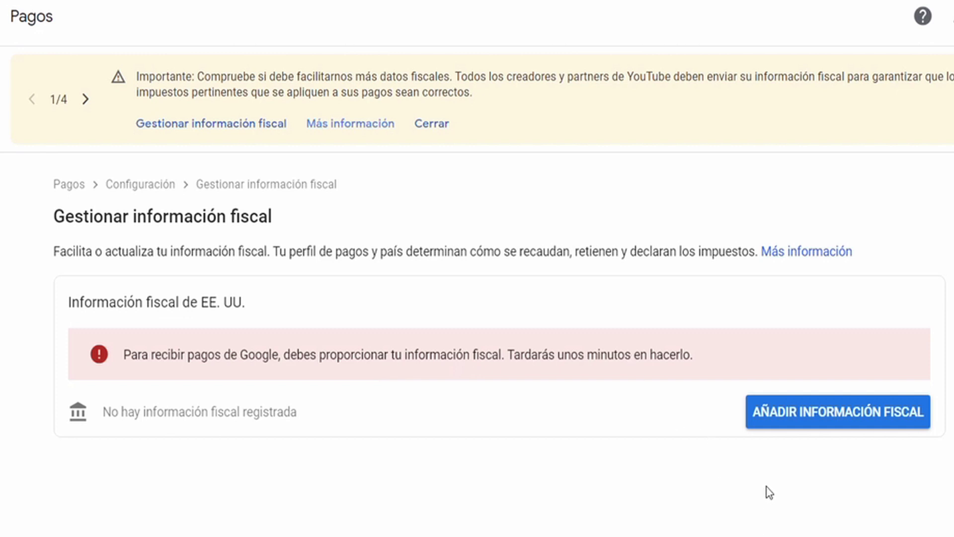
{"action": "left_click", "coordinate": [802, 415]}
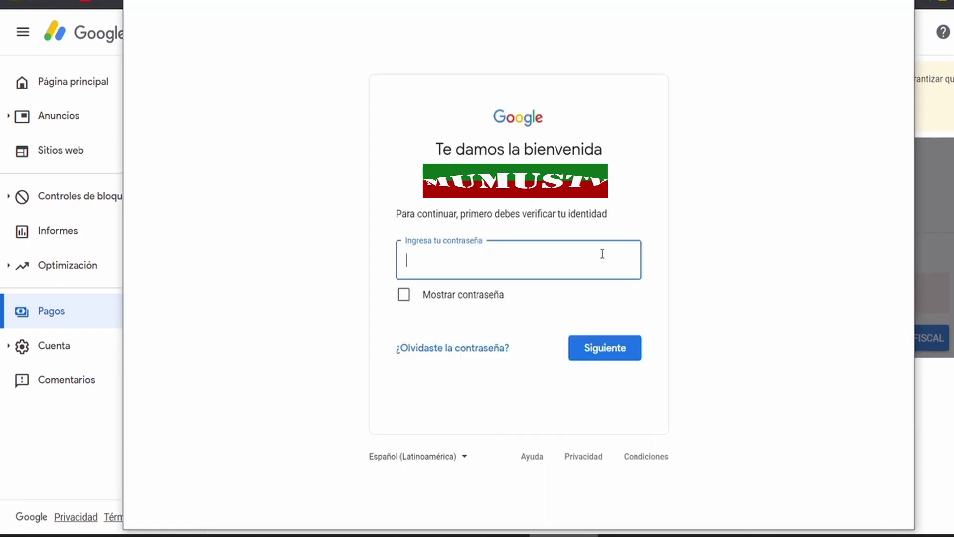
Verify identity by pasting the Google account password and confirming.
{"action": "key", "text": "ctrl+v"}
{"action": "left_click", "coordinate": [606, 348]}
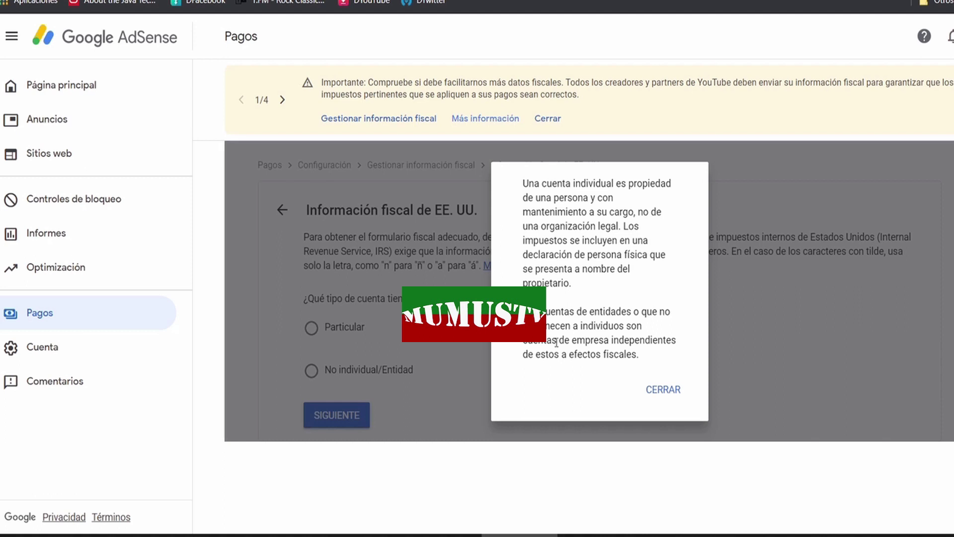
Choose Particular as the account type and answer No to US citizen or resident.
{"action": "left_click", "coordinate": [673, 396]}
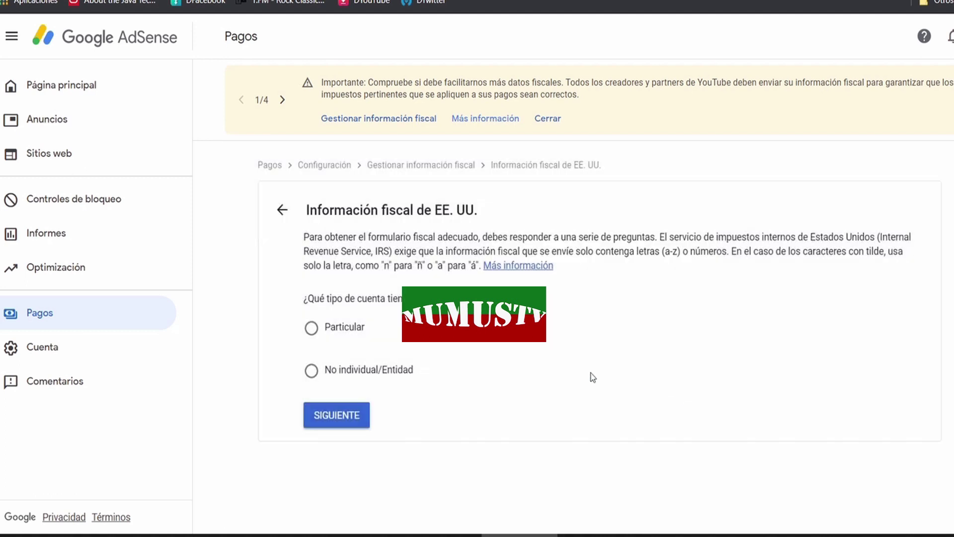
{"action": "left_click", "coordinate": [312, 330]}
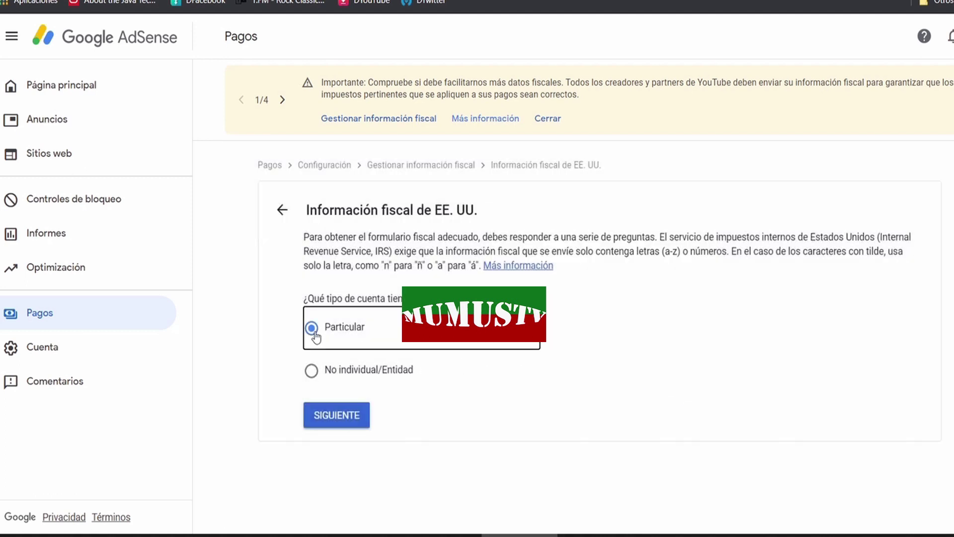
{"action": "left_click", "coordinate": [342, 418]}
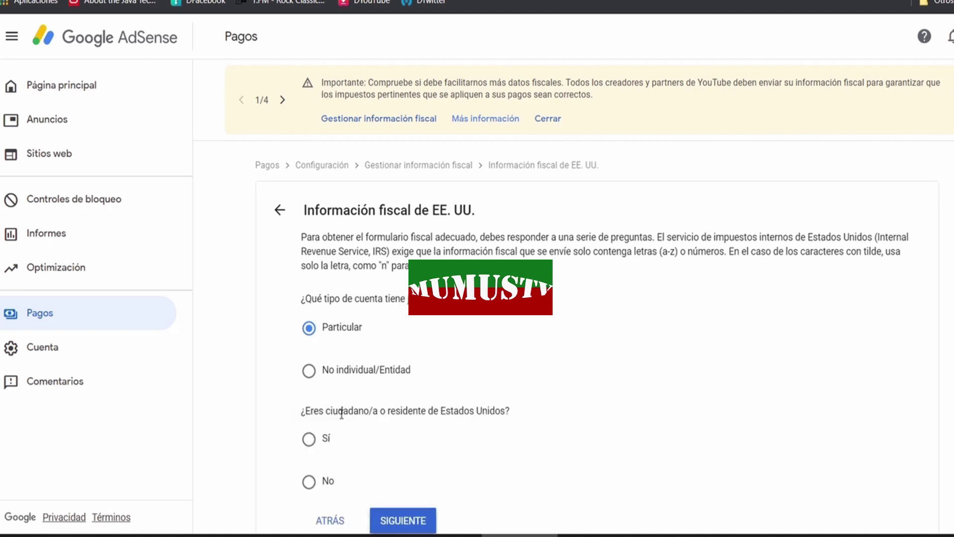
{"action": "scroll", "coordinate": [293, 431], "scroll_direction": "down", "scroll_amount": 1}
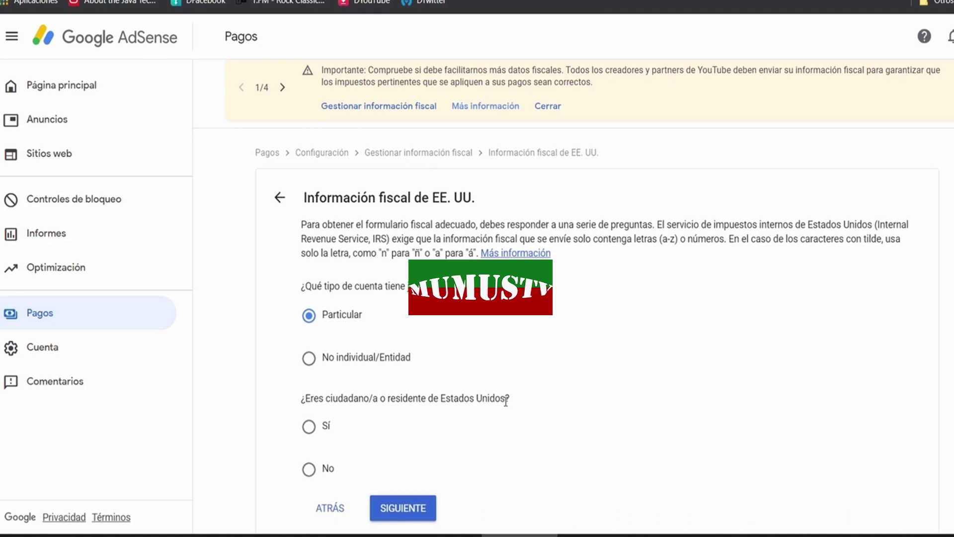
{"action": "left_click", "coordinate": [309, 469]}
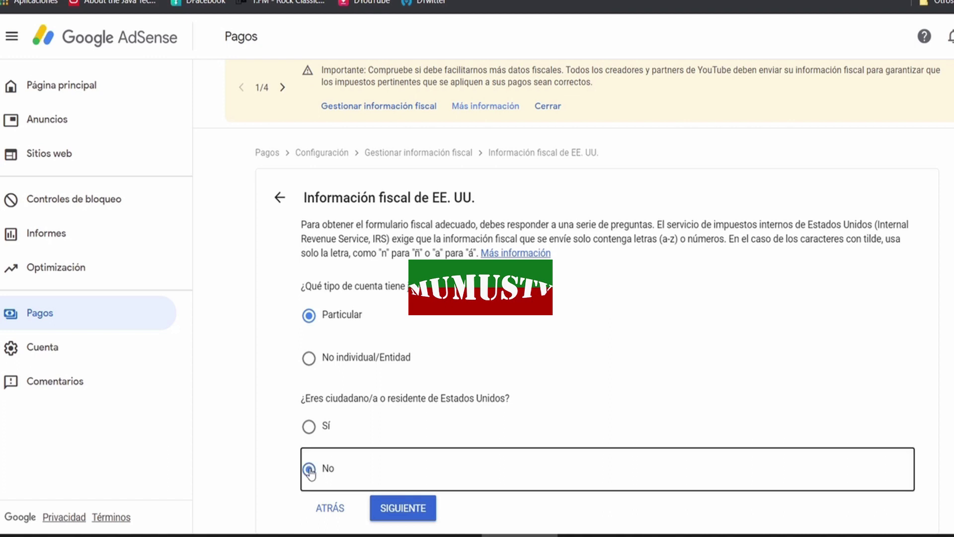
{"action": "left_click", "coordinate": [406, 513]}
Select the W-8BEN form instead of W-8ECI and go to the W-8BEN form.
{"action": "scroll", "coordinate": [424, 447], "scroll_direction": "down", "scroll_amount": 3}
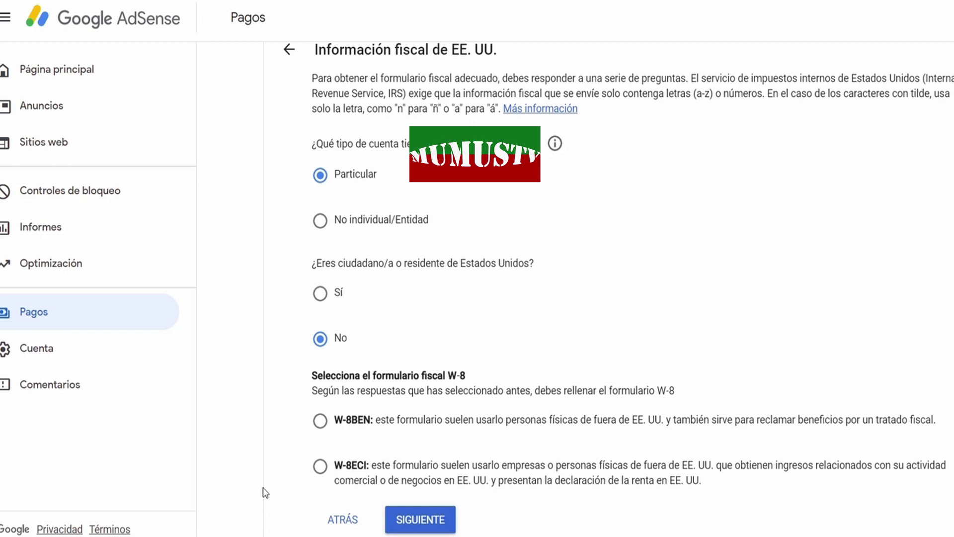
{"action": "left_click", "coordinate": [322, 468]}
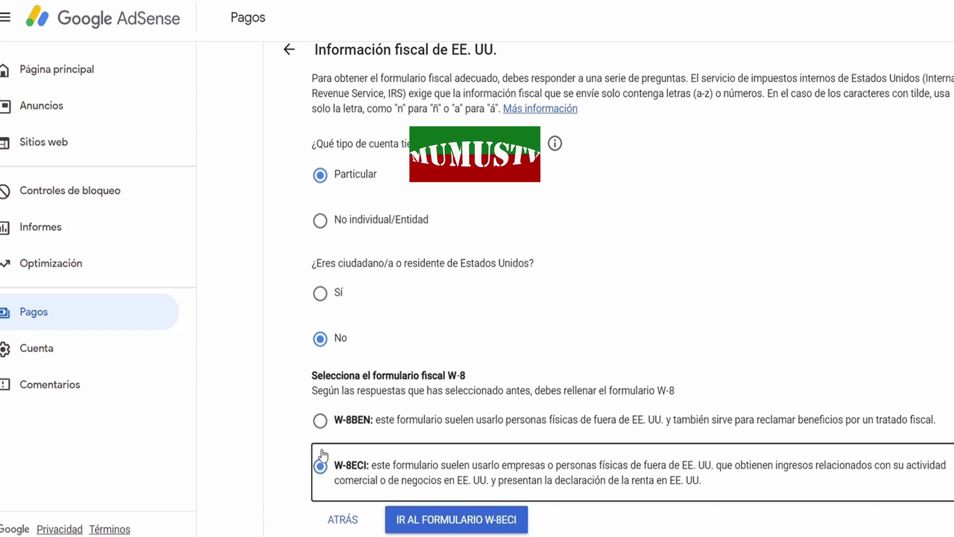
{"action": "left_click", "coordinate": [320, 423]}
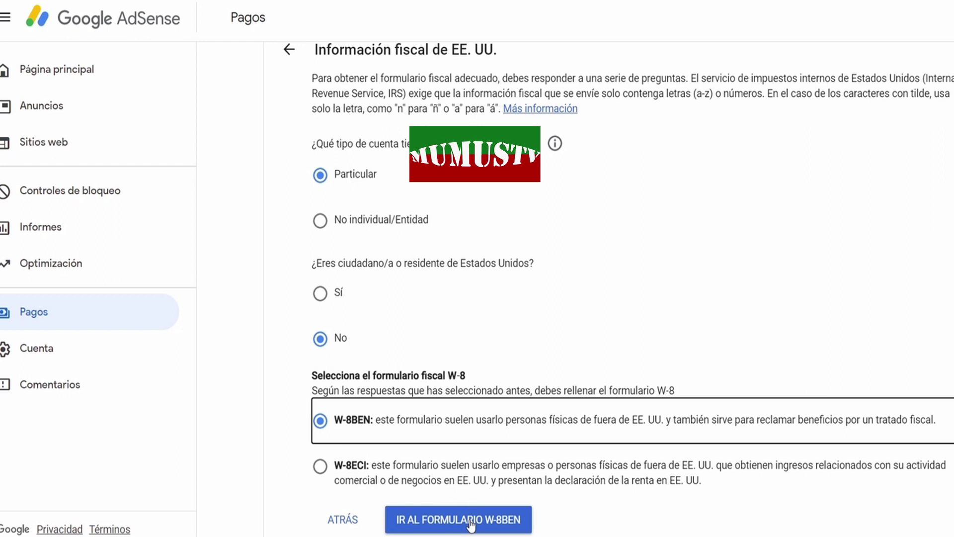
{"action": "left_click", "coordinate": [471, 522]}
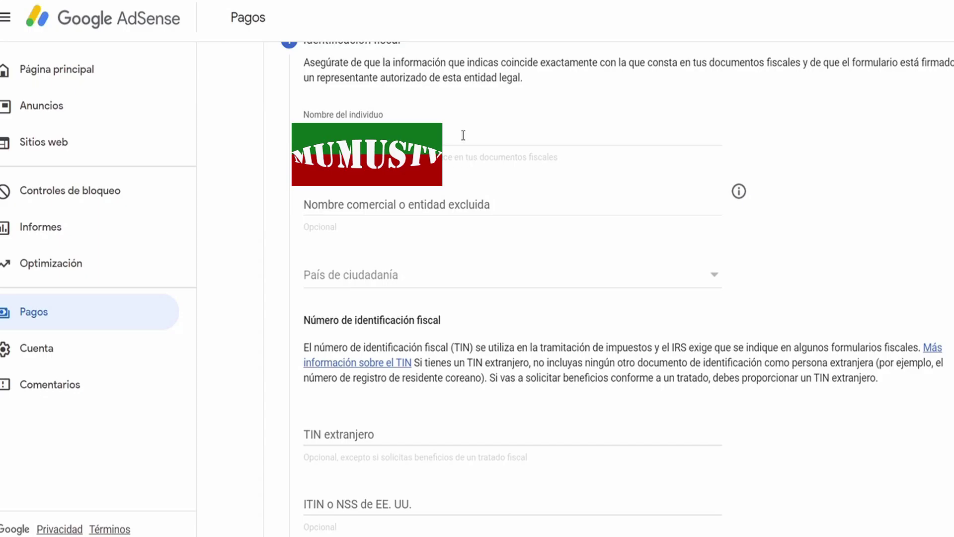
Place the cursor in the Nombre del individuo field of the W-8BEN form.
{"action": "left_click", "coordinate": [463, 135]}
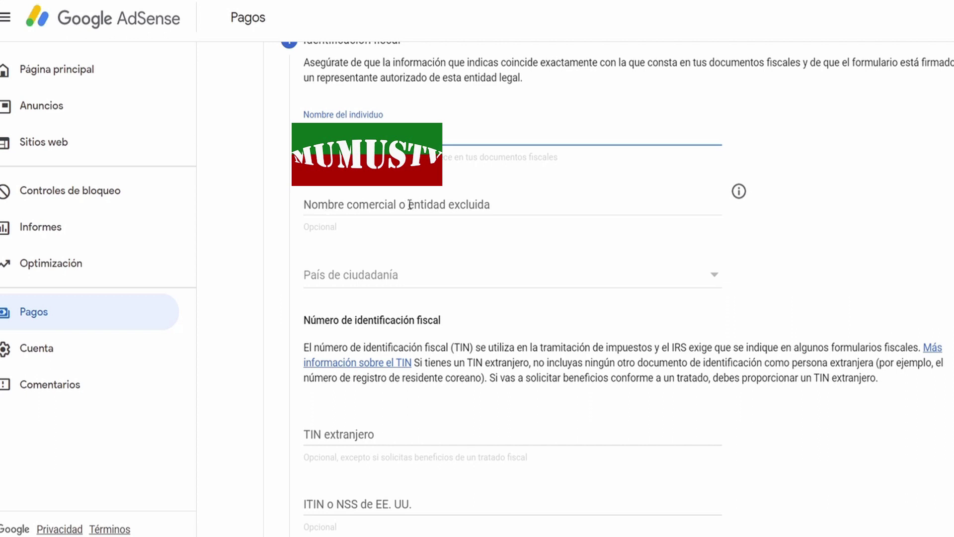
Move past the business name field and pick México as País de ciudadanía.
{"action": "left_click", "coordinate": [506, 207]}
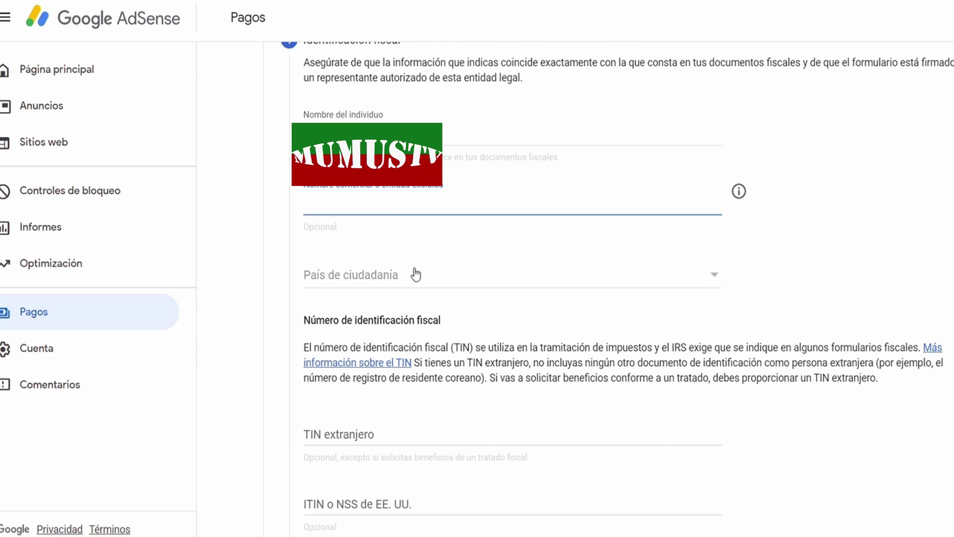
{"action": "left_click", "coordinate": [432, 276]}
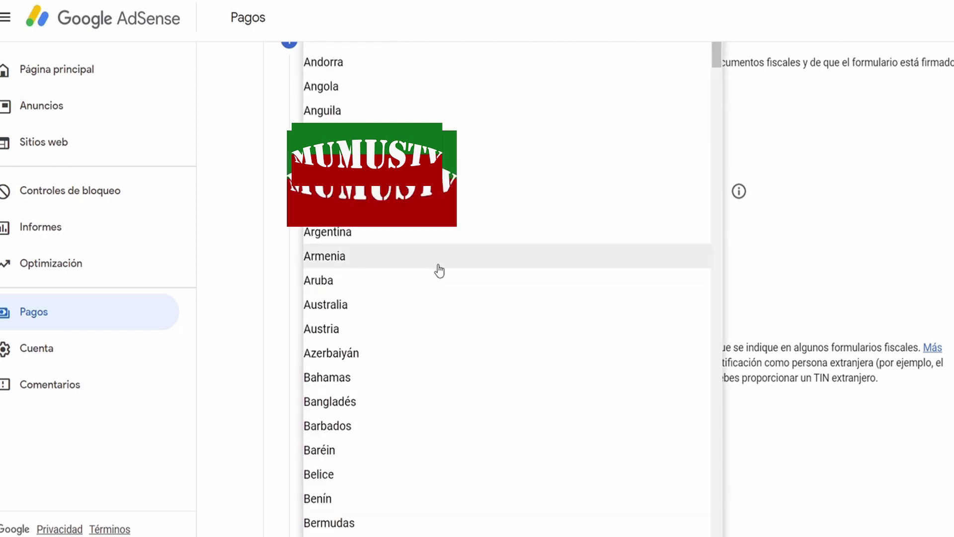
{"action": "left_click", "coordinate": [869, 268]}
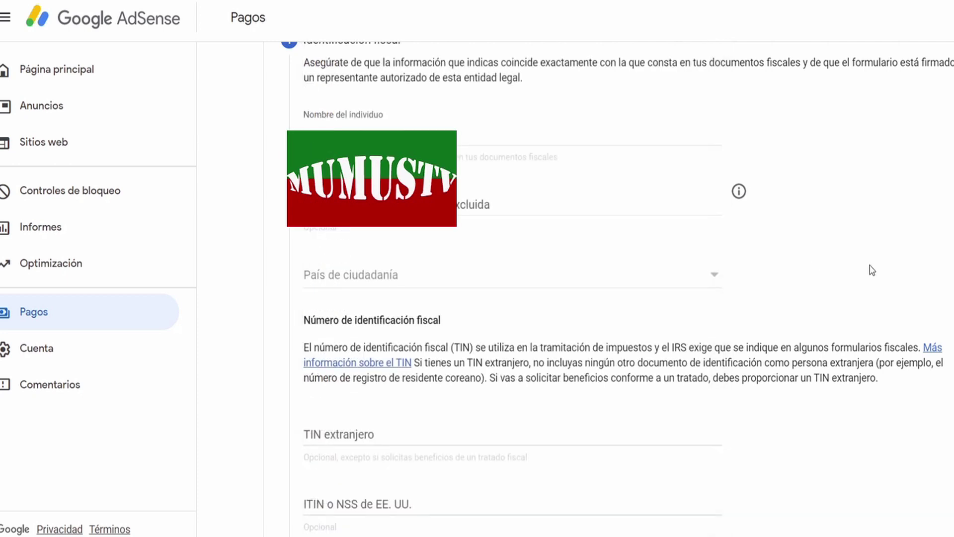
{"action": "left_click", "coordinate": [673, 279]}
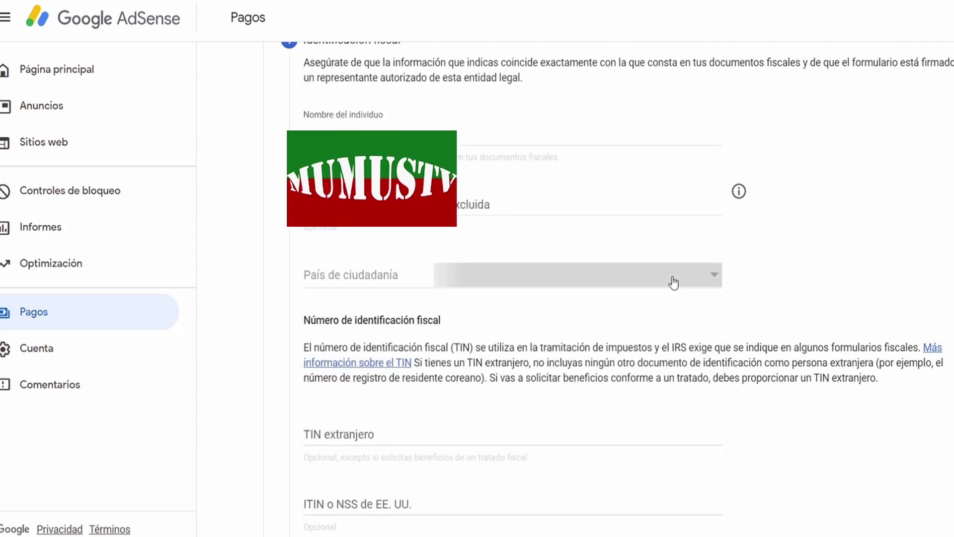
{"action": "scroll", "coordinate": [450, 325], "scroll_direction": "down", "scroll_amount": 15}
{"action": "scroll", "coordinate": [450, 326], "scroll_direction": "down", "scroll_amount": 20}
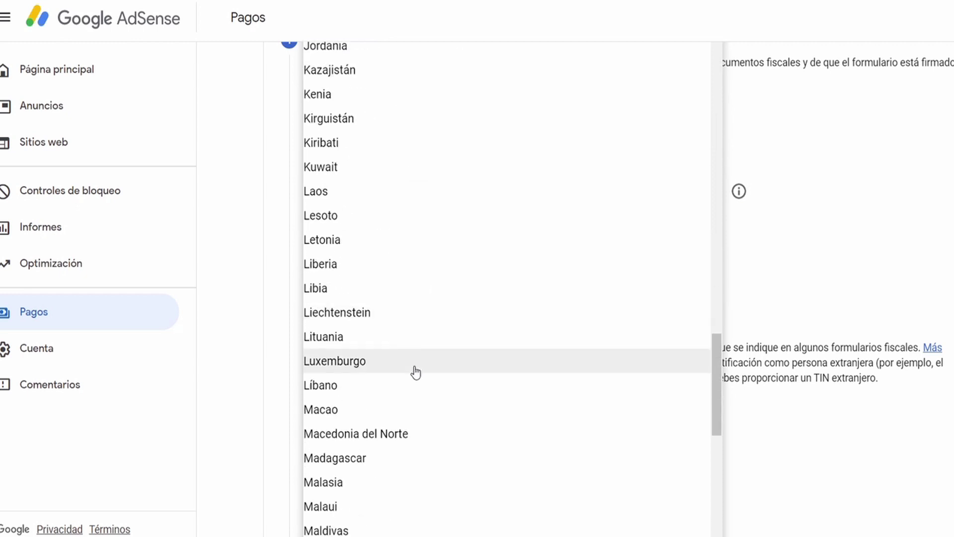
{"action": "scroll", "coordinate": [416, 373], "scroll_direction": "down", "scroll_amount": 15}
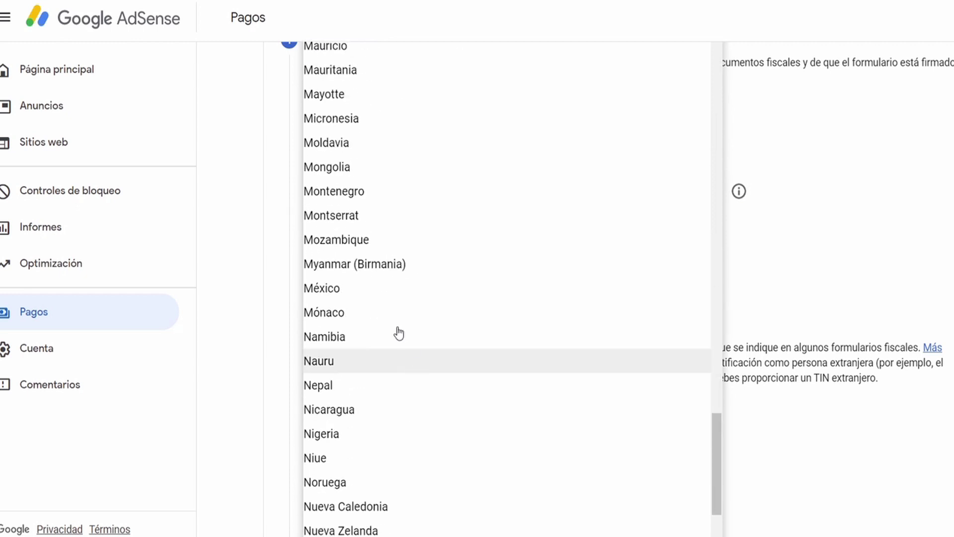
{"action": "left_click", "coordinate": [377, 292]}
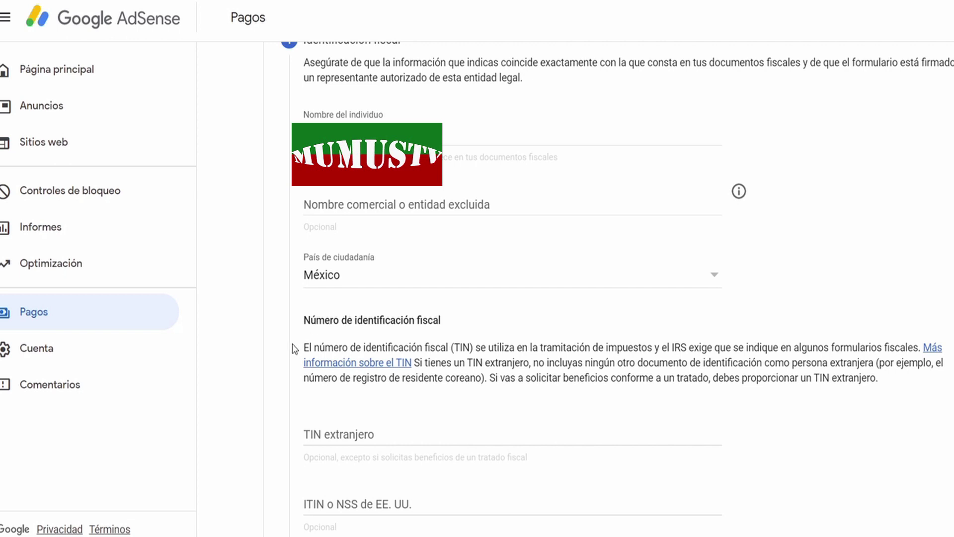
{"action": "scroll", "coordinate": [284, 395], "scroll_direction": "down", "scroll_amount": 4}
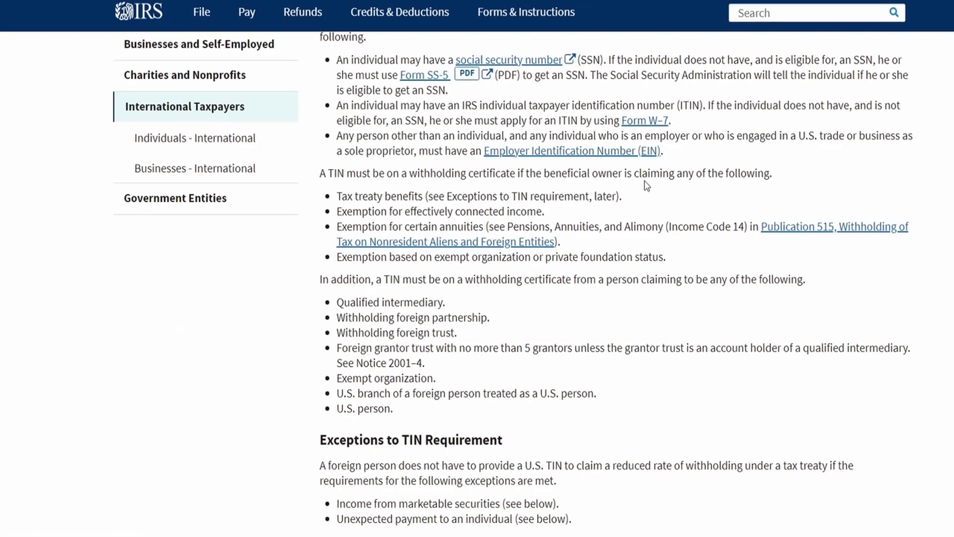
Scroll through the IRS page on TIN requirements and treaty exceptions for withholding certificates.
{"action": "scroll", "coordinate": [647, 186], "scroll_direction": "up", "scroll_amount": 5}
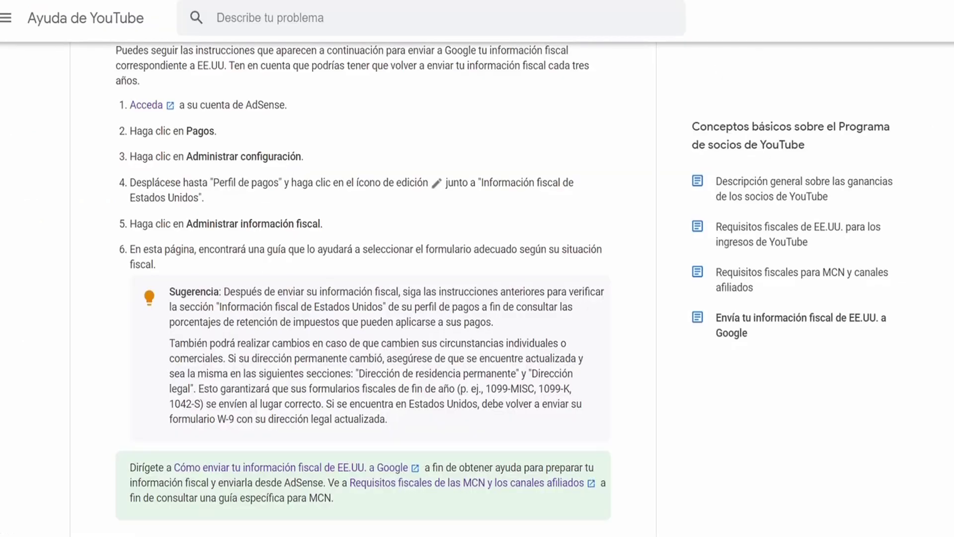
Scroll through steps 1–6 of the YouTube Help article 'Envía tu información fiscal de EE.UU. a Google'.
{"action": "scroll", "coordinate": [362, 288], "scroll_direction": "up", "scroll_amount": 10}
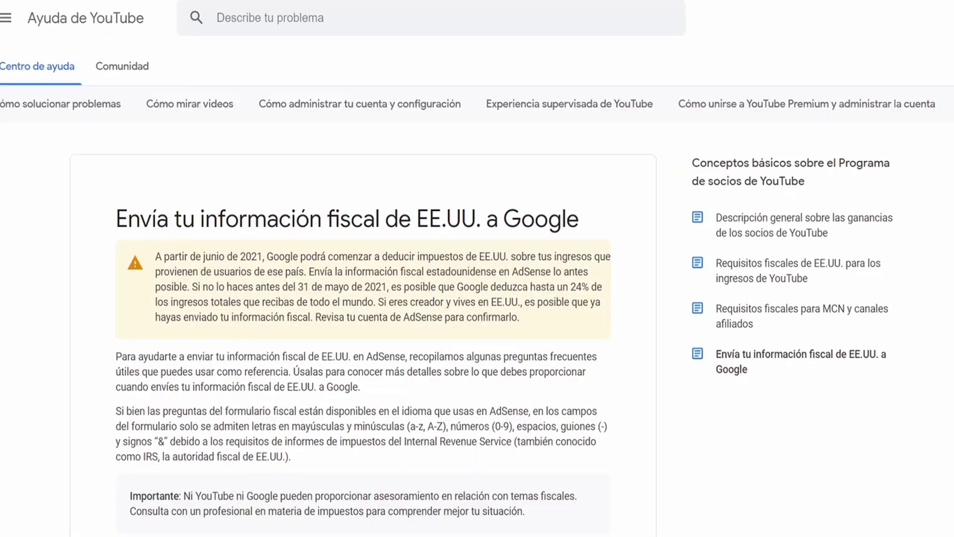
{"action": "scroll", "coordinate": [362, 288], "scroll_direction": "down", "scroll_amount": 10}
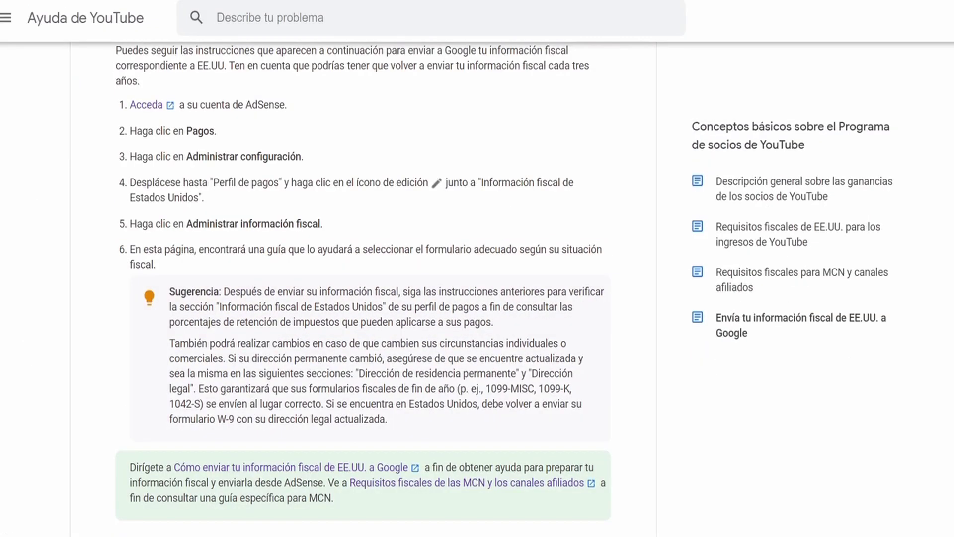
{"action": "scroll", "coordinate": [362, 289], "scroll_direction": "up", "scroll_amount": 10}
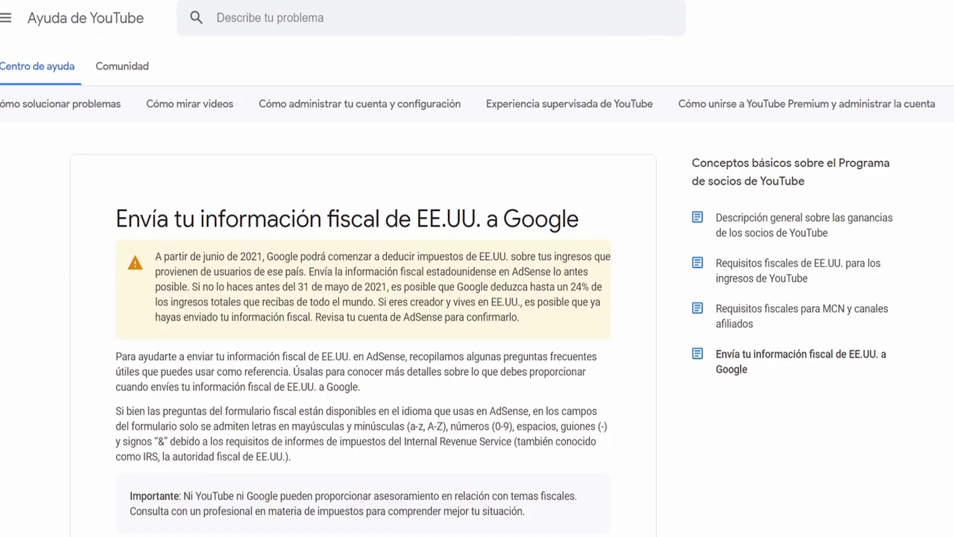
{"action": "scroll", "coordinate": [363, 288], "scroll_direction": "down", "scroll_amount": 10}
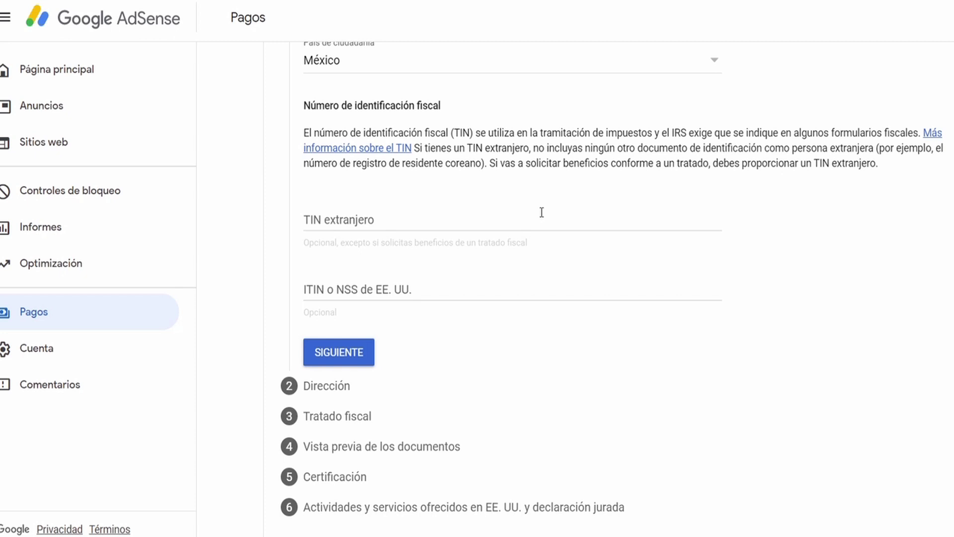
Paste the foreign TIN into TIN extranjero and continue to the Dirección step.
{"action": "left_click", "coordinate": [453, 224]}
{"action": "type", "text": "xaxx010101000"}
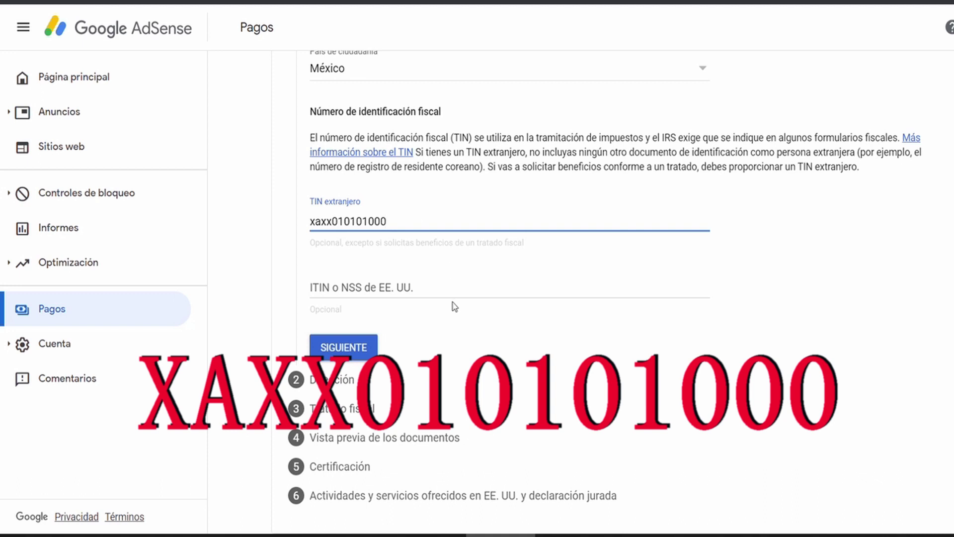
{"action": "left_click", "coordinate": [361, 356]}
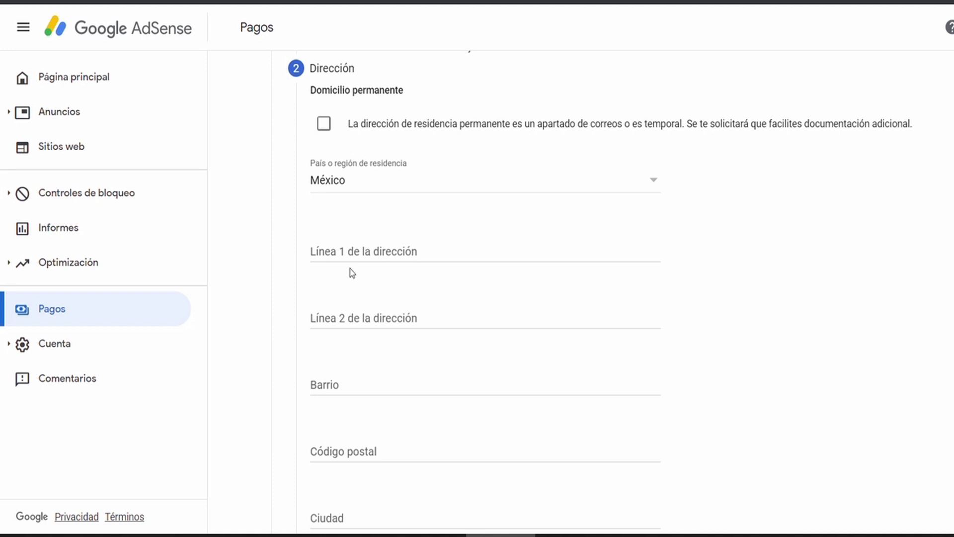
Enter the permanent address, mark the postal address as the same, and continue to Tratado fiscal.
{"action": "left_click", "coordinate": [358, 253]}
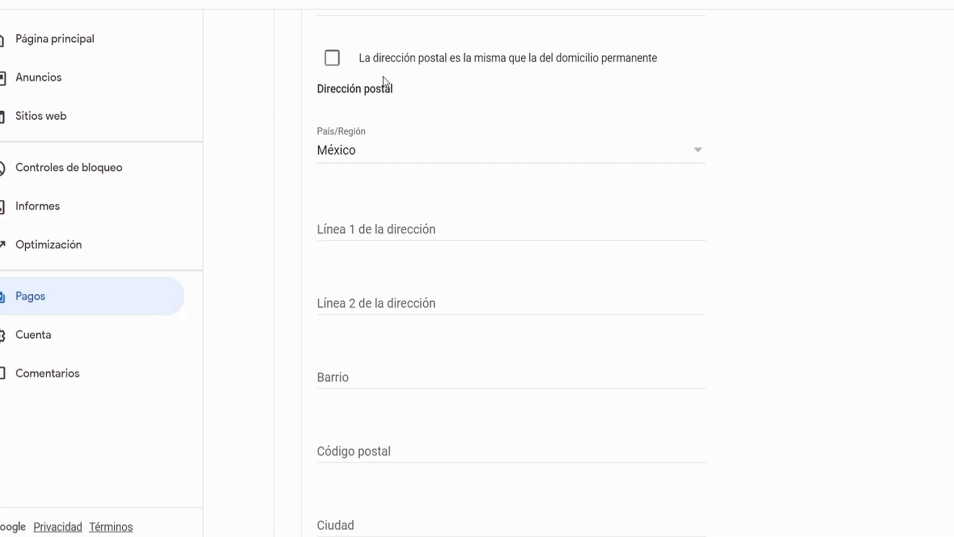
{"action": "left_click", "coordinate": [336, 67]}
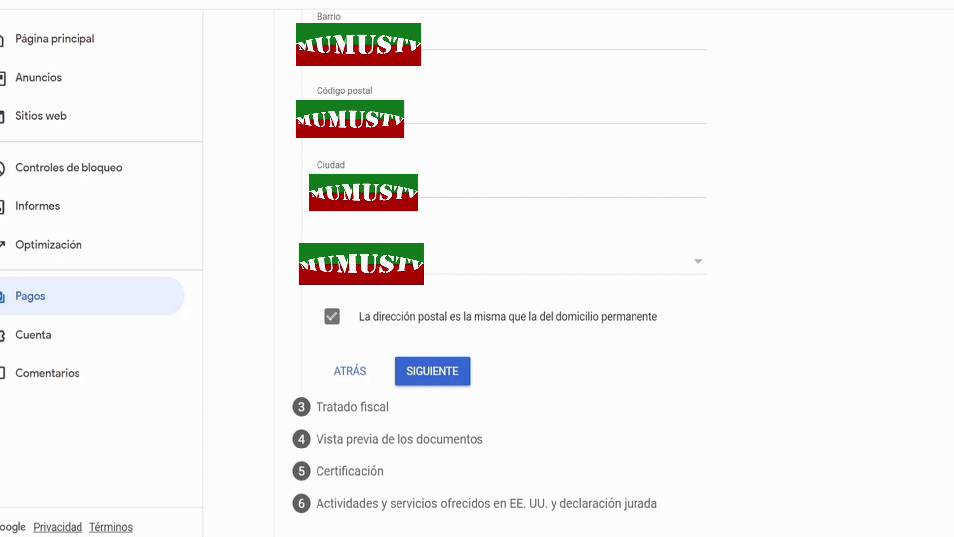
{"action": "left_click", "coordinate": [433, 373]}
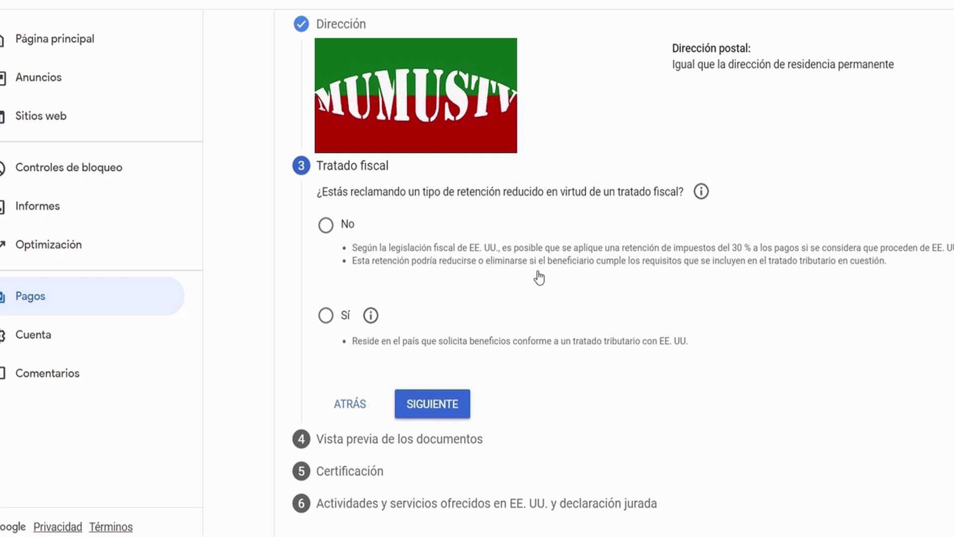
Claim a reduced treaty rate as a treaty-country resident, with México as the treaty country.
{"action": "left_click", "coordinate": [325, 316]}
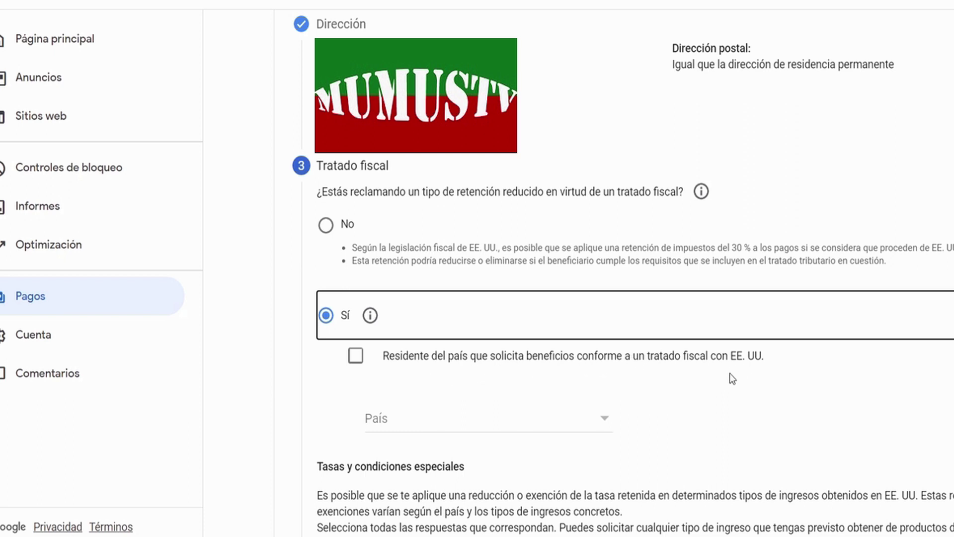
{"action": "left_click", "coordinate": [357, 360]}
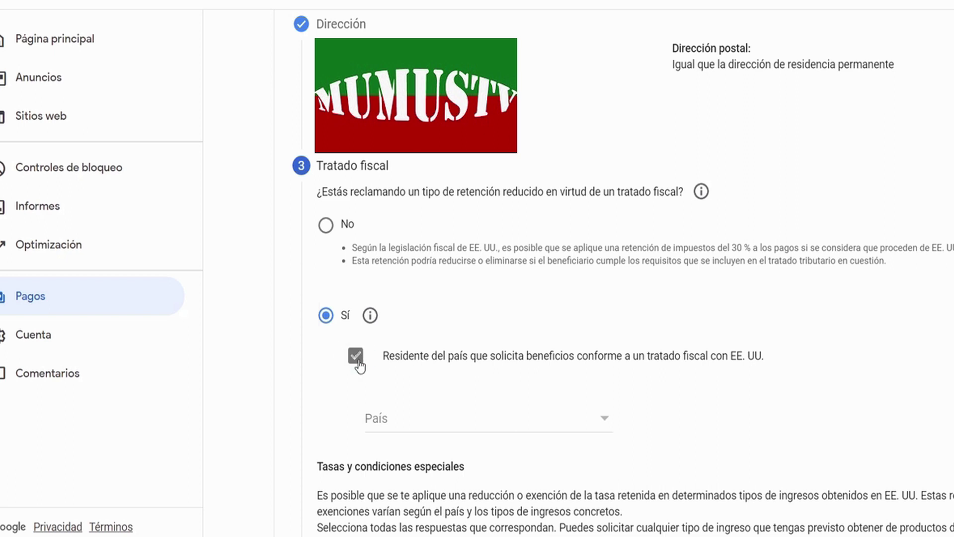
{"action": "left_click", "coordinate": [604, 419]}
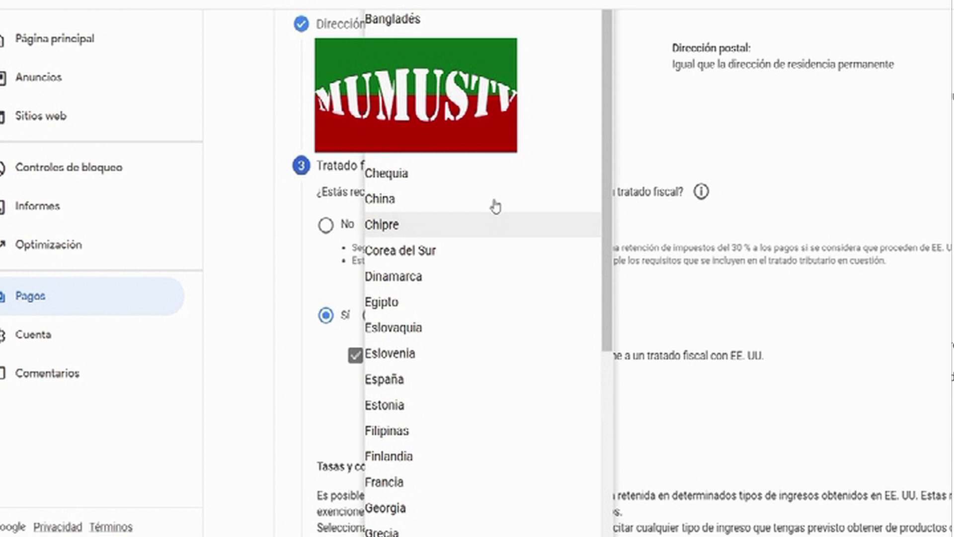
{"action": "scroll", "coordinate": [495, 207], "scroll_direction": "down", "scroll_amount": 10}
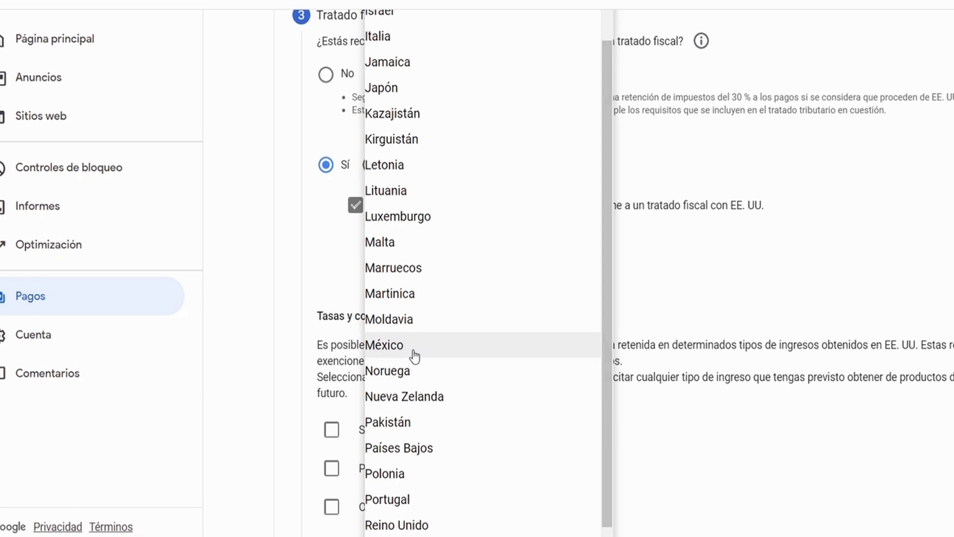
{"action": "left_click", "coordinate": [414, 355]}
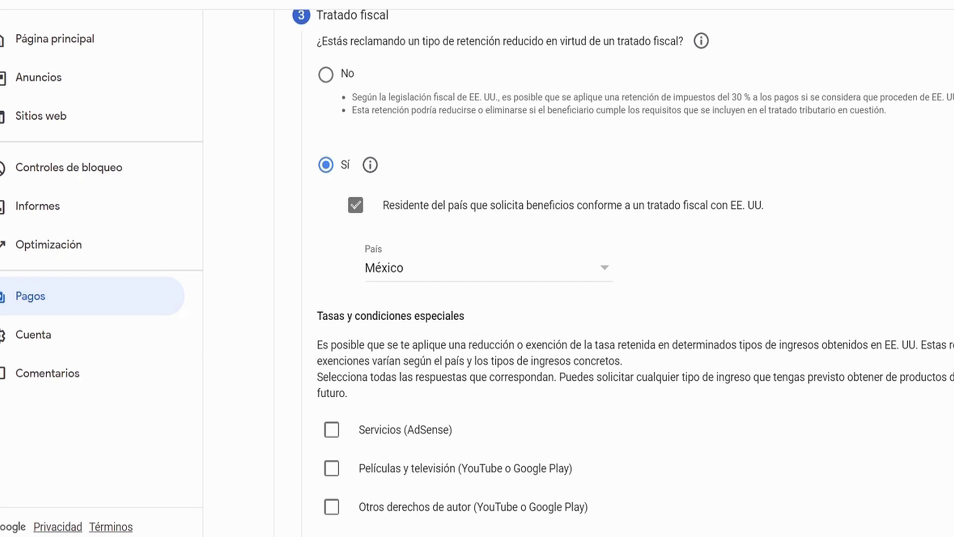
Claim Servicios income under Artículo 7, párrafo 1 at 0% (tipo reducido) withholding.
{"action": "scroll", "coordinate": [623, 262], "scroll_direction": "down", "scroll_amount": 3}
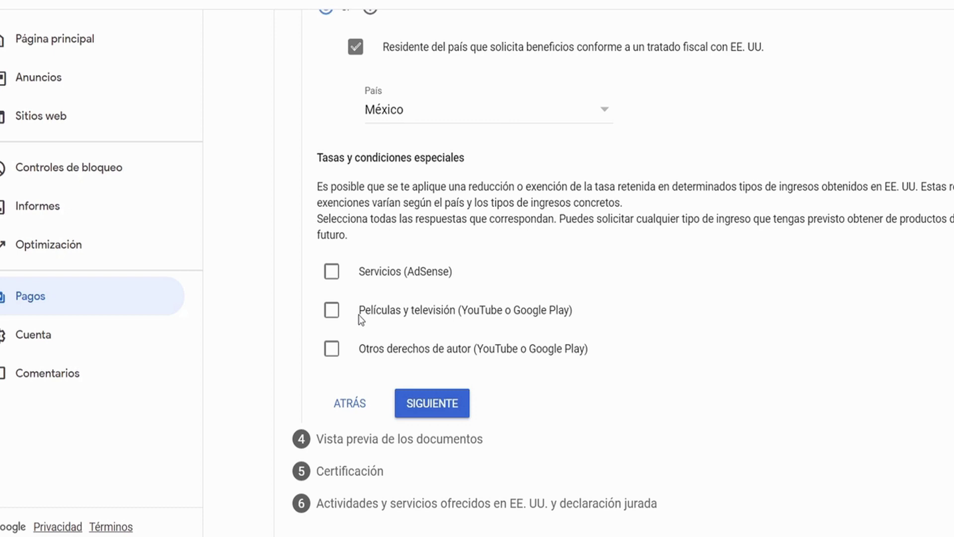
{"action": "left_click", "coordinate": [332, 278]}
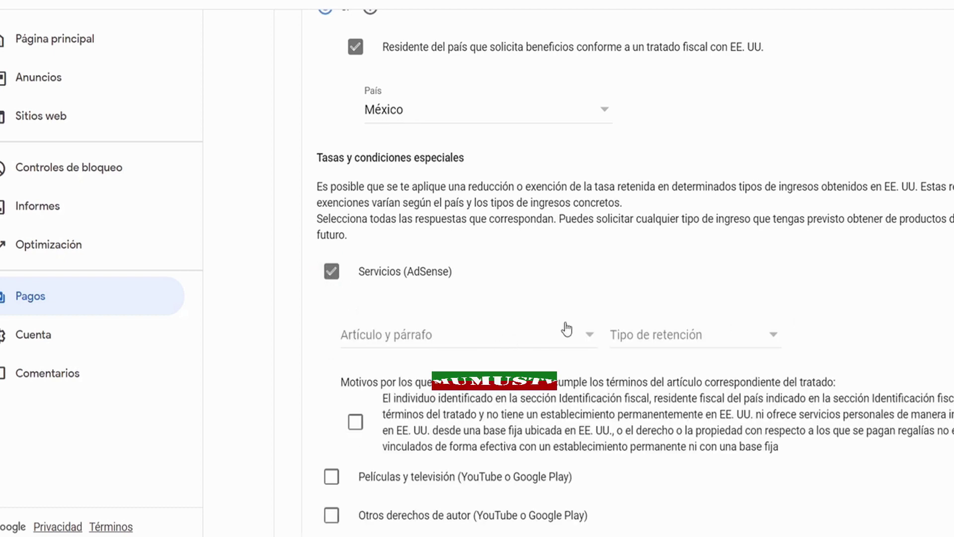
{"action": "left_click", "coordinate": [588, 343]}
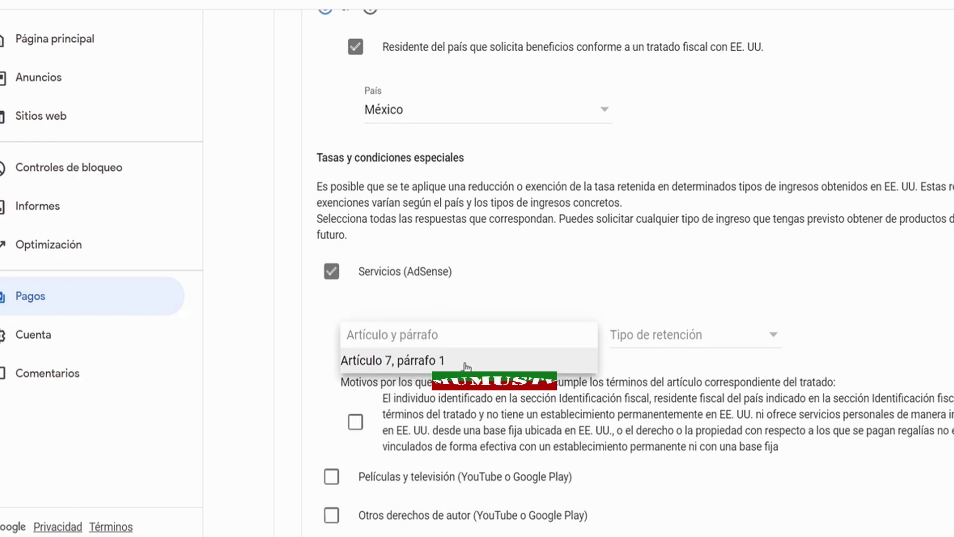
{"action": "left_click", "coordinate": [427, 365]}
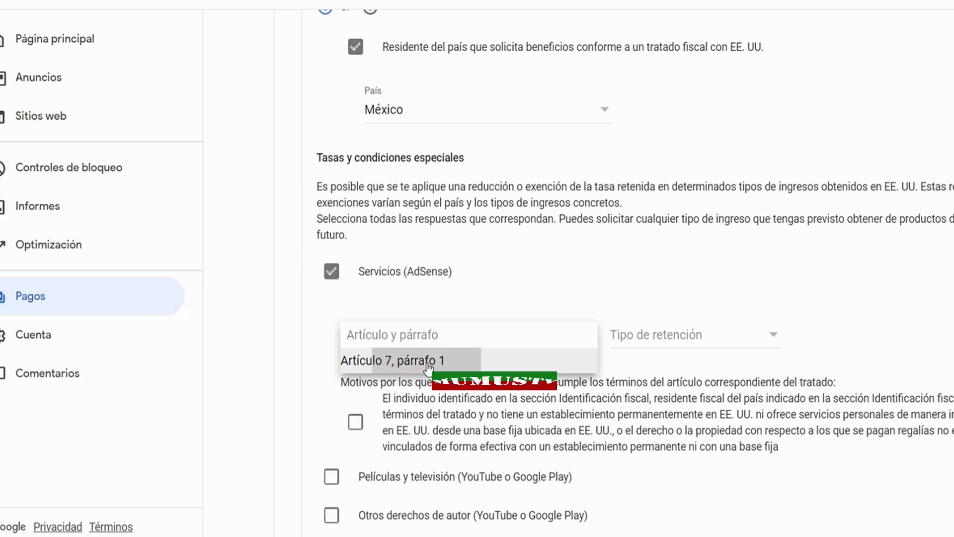
{"action": "left_click", "coordinate": [776, 337]}
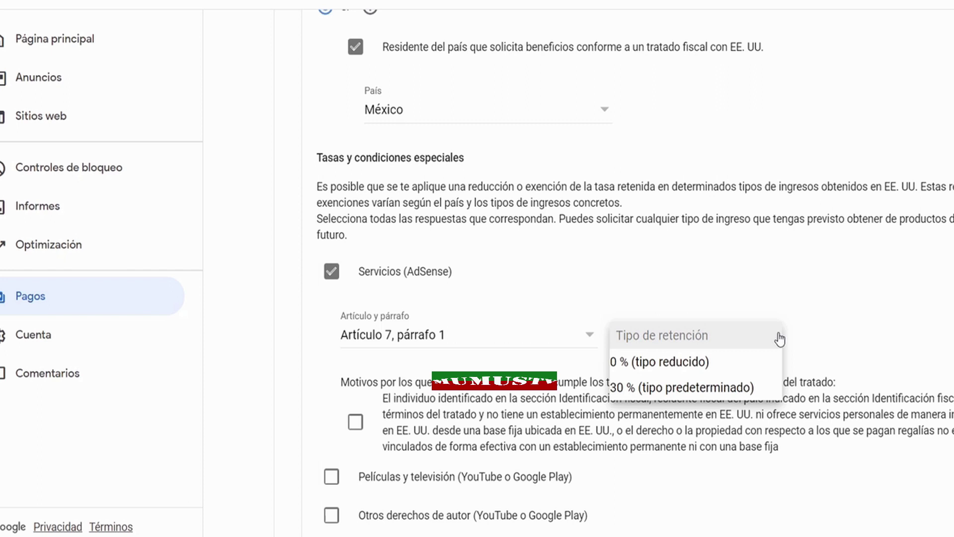
{"action": "left_click", "coordinate": [734, 364]}
Confirm the reason for meeting the treaty terms and continue to the document preview.
{"action": "scroll", "coordinate": [472, 311], "scroll_direction": "down", "scroll_amount": 3}
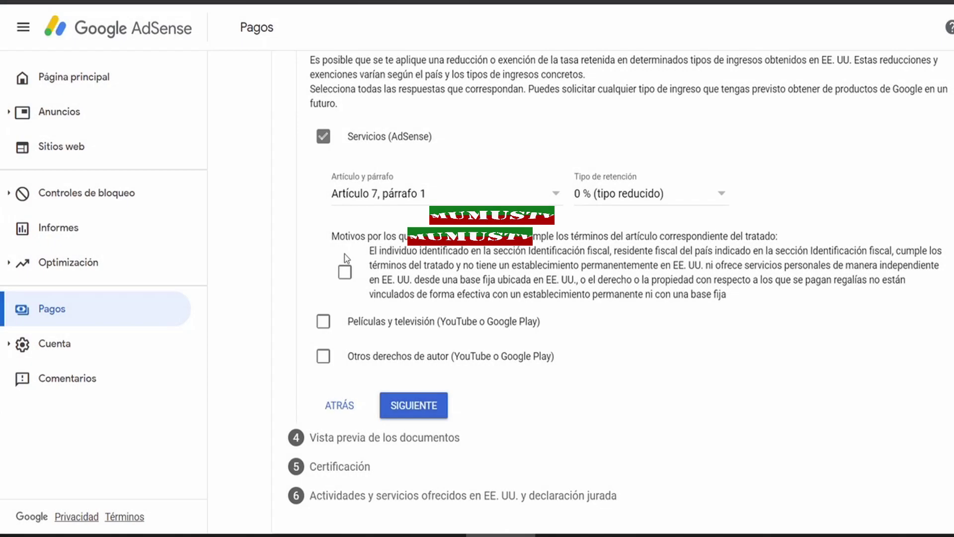
{"action": "left_click", "coordinate": [349, 280]}
{"action": "left_click", "coordinate": [425, 411]}
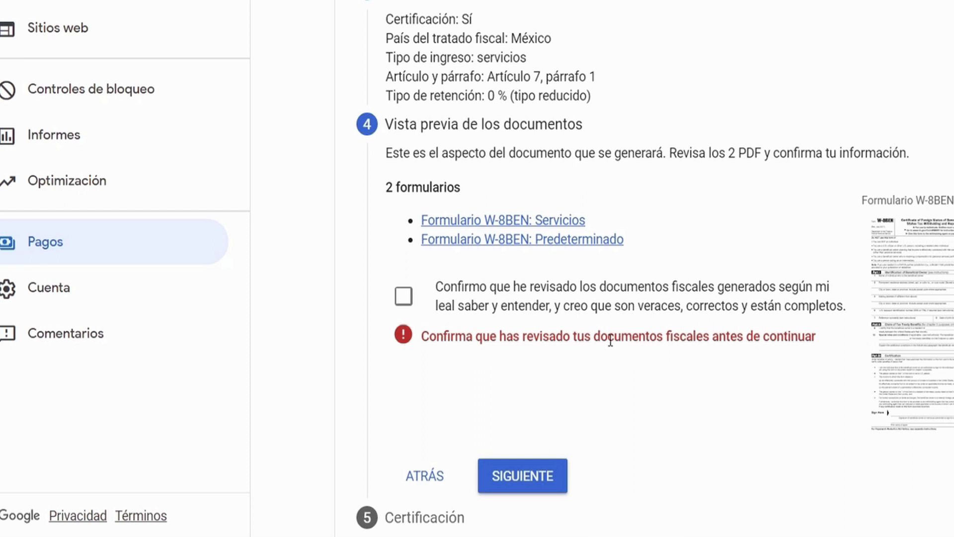
Confirm the Servicios and Predeterminado W-8BEN forms were reviewed and proceed to Certificación.
{"action": "left_click", "coordinate": [403, 299]}
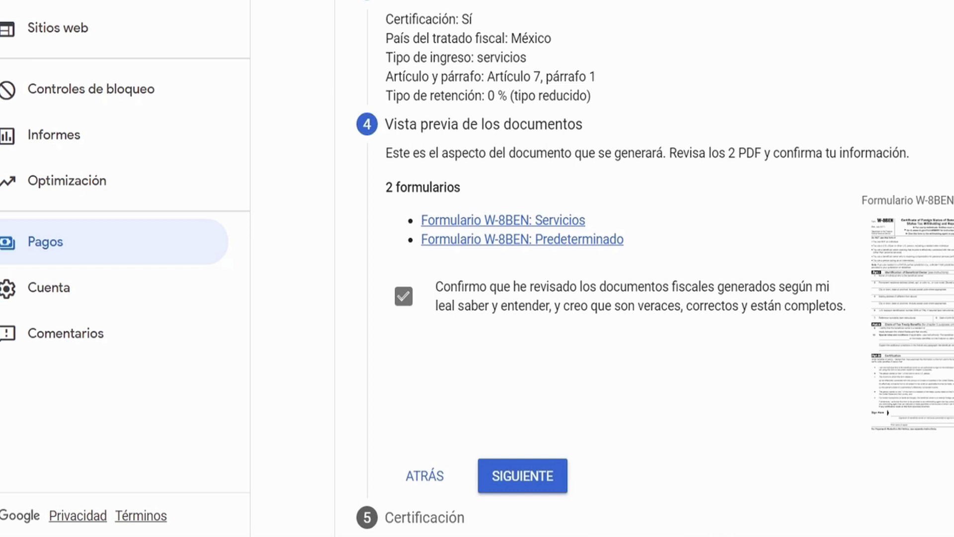
{"action": "scroll", "coordinate": [650, 340], "scroll_direction": "down", "scroll_amount": 1}
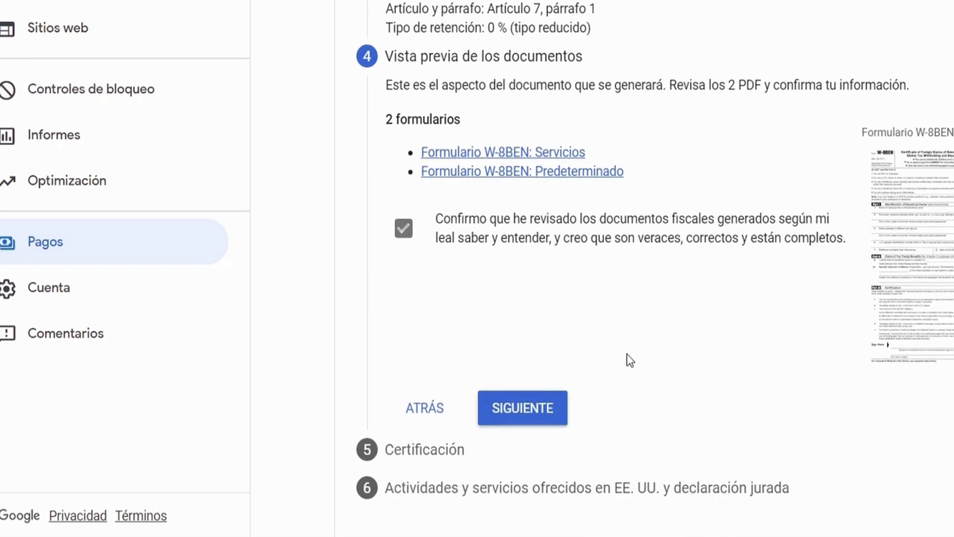
{"action": "left_click", "coordinate": [541, 406]}
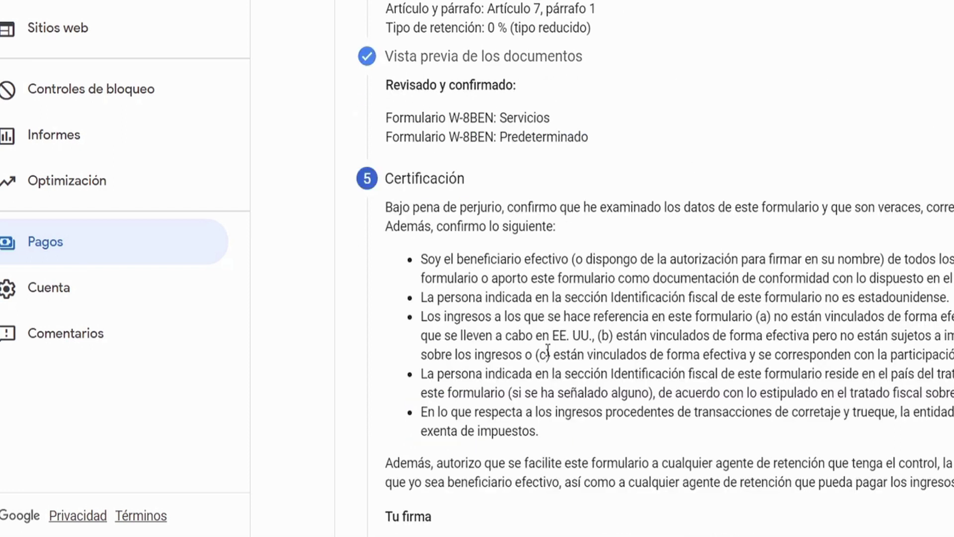
Enter the signer's full name under Tu firma and select 'Sí, soy la persona…'.
{"action": "scroll", "coordinate": [548, 320], "scroll_direction": "down", "scroll_amount": 5}
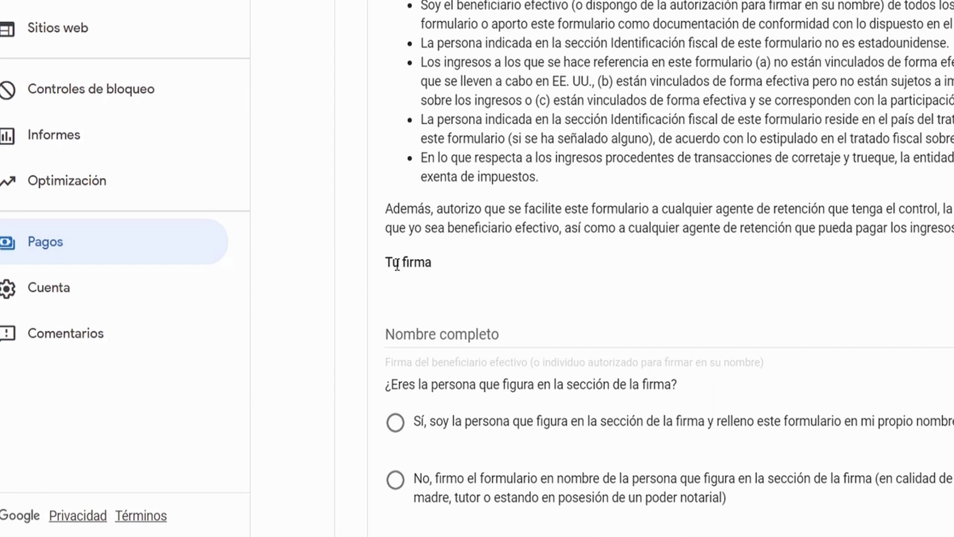
{"action": "left_click_drag", "start_coordinate": [386, 263], "coordinate": [450, 264]}
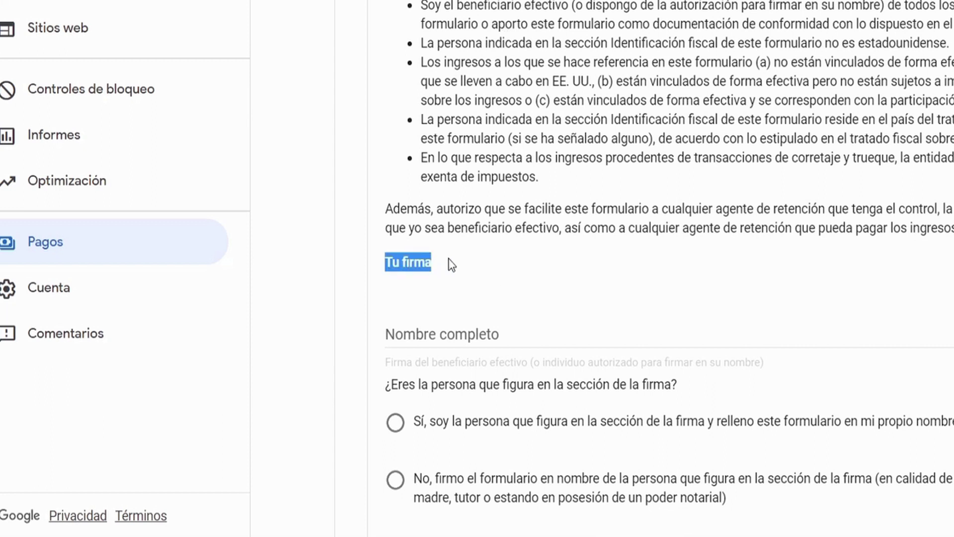
{"action": "left_click", "coordinate": [435, 331]}
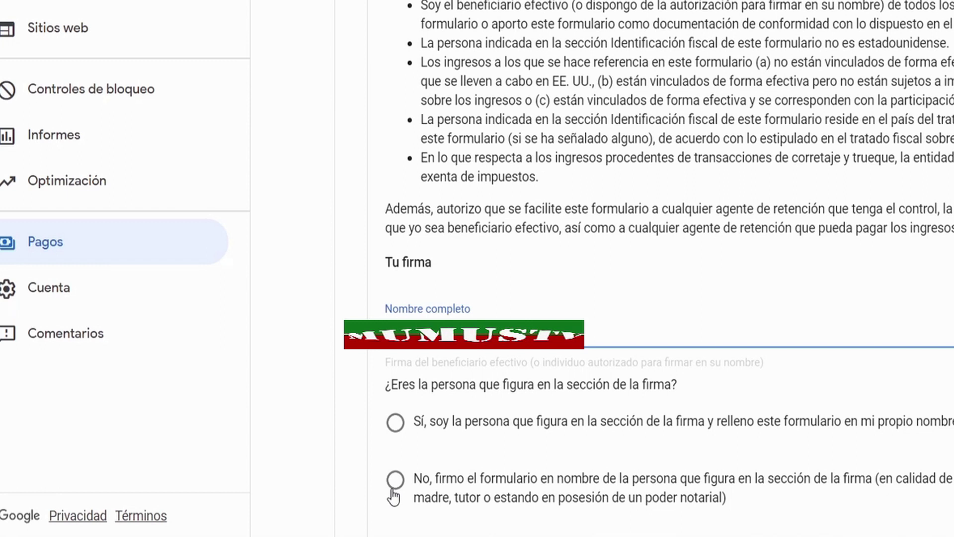
{"action": "left_click", "coordinate": [395, 422]}
{"action": "scroll", "coordinate": [464, 398], "scroll_direction": "down", "scroll_amount": 2}
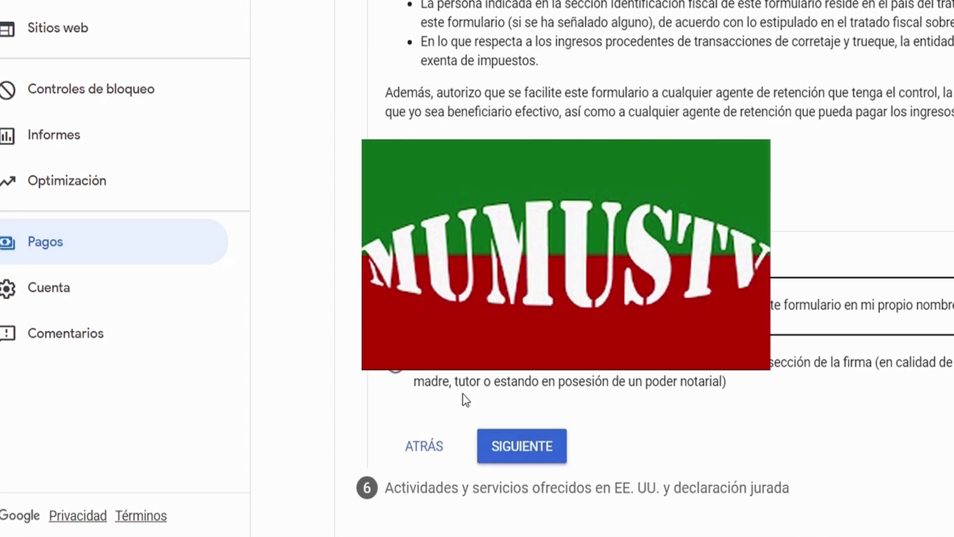
Answer No to U.S. activities and certify that services are provided outside the U.S.
{"action": "left_click", "coordinate": [516, 448]}
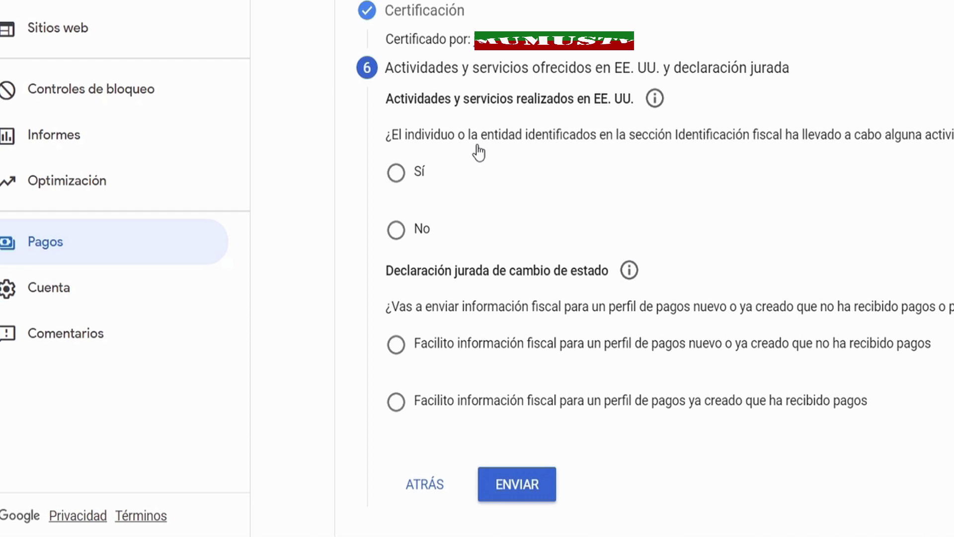
{"action": "left_click", "coordinate": [399, 231]}
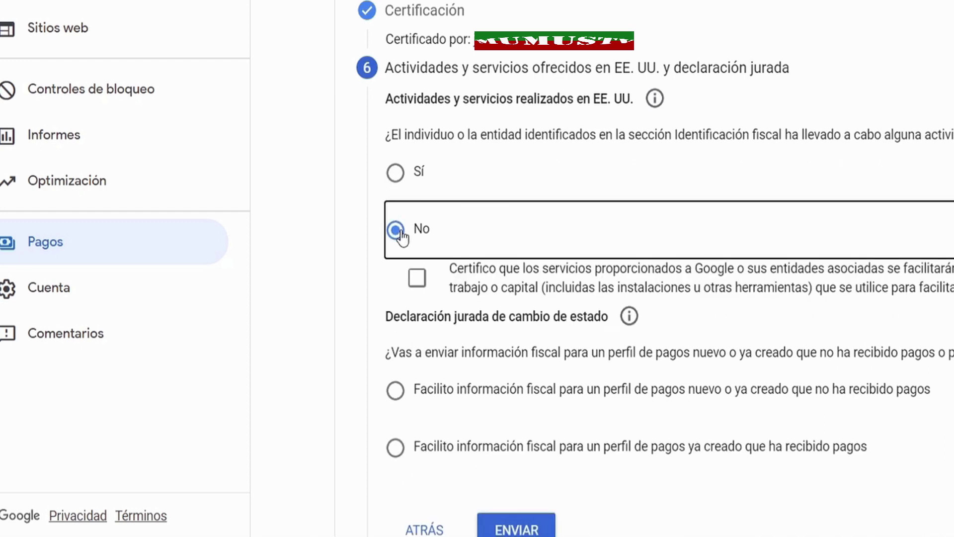
{"action": "left_click", "coordinate": [420, 285]}
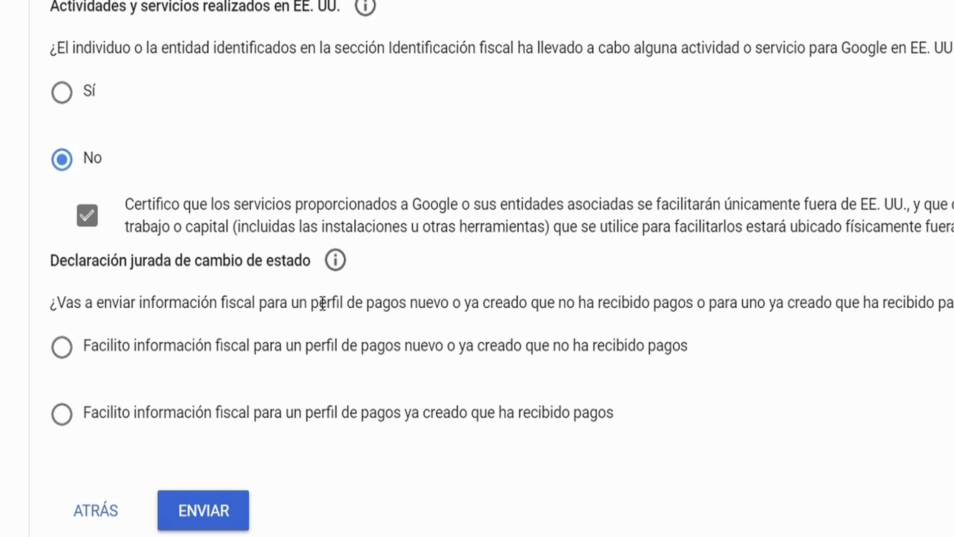
{"action": "left_click_drag", "start_coordinate": [345, 307], "coordinate": [700, 304]}
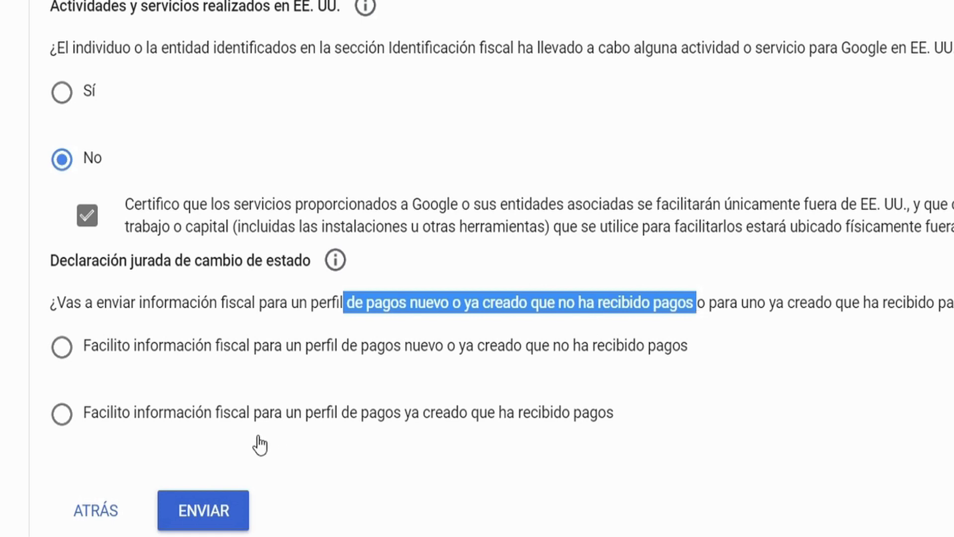
Choose the existing payments profile that has received payments, accept the perjury statement, and submit.
{"action": "left_click", "coordinate": [62, 417]}
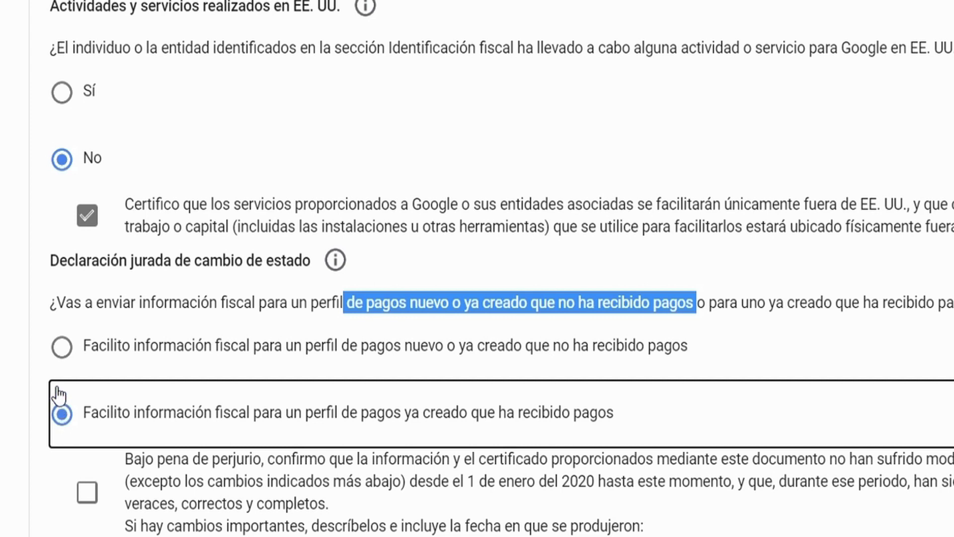
{"action": "left_click", "coordinate": [65, 351]}
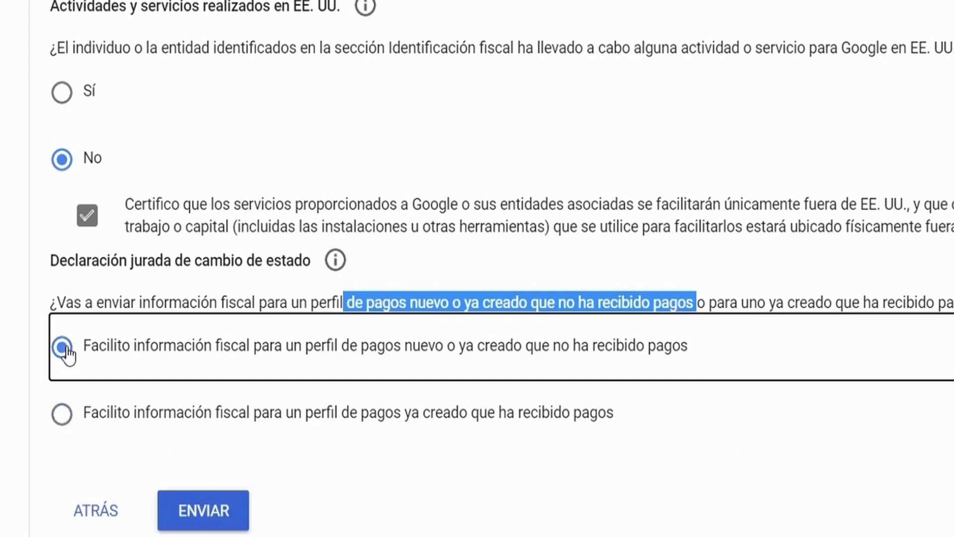
{"action": "left_click", "coordinate": [64, 414]}
{"action": "scroll", "coordinate": [213, 383], "scroll_direction": "down", "scroll_amount": 4}
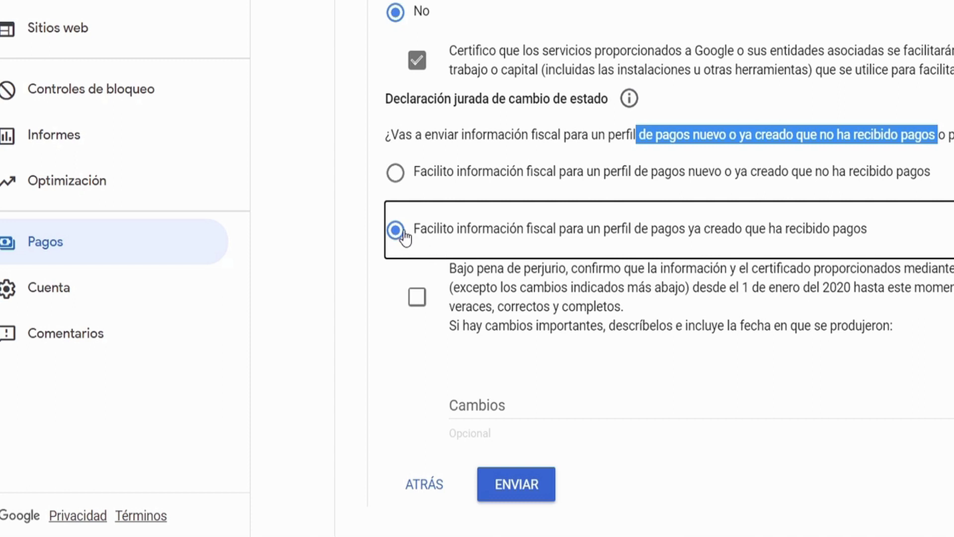
{"action": "left_click", "coordinate": [418, 298]}
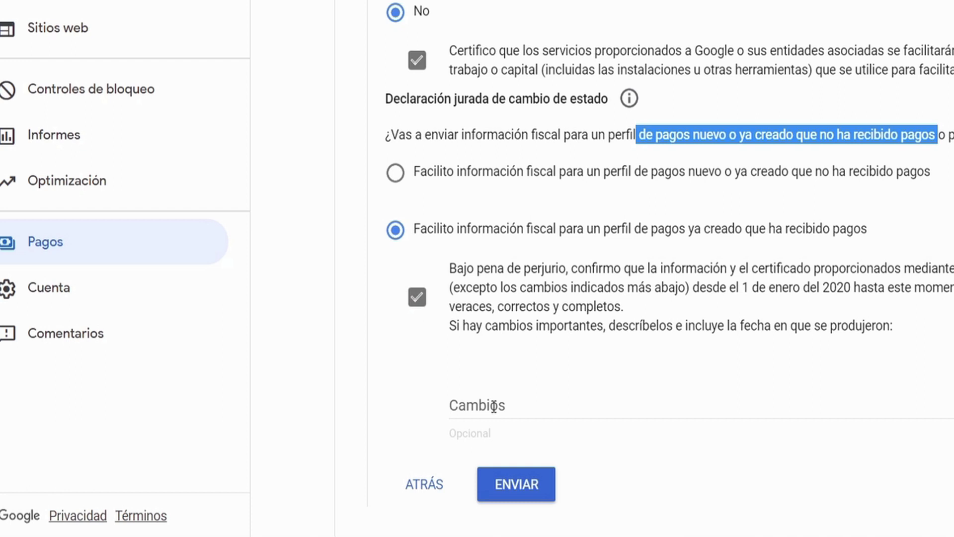
{"action": "left_click", "coordinate": [517, 485]}
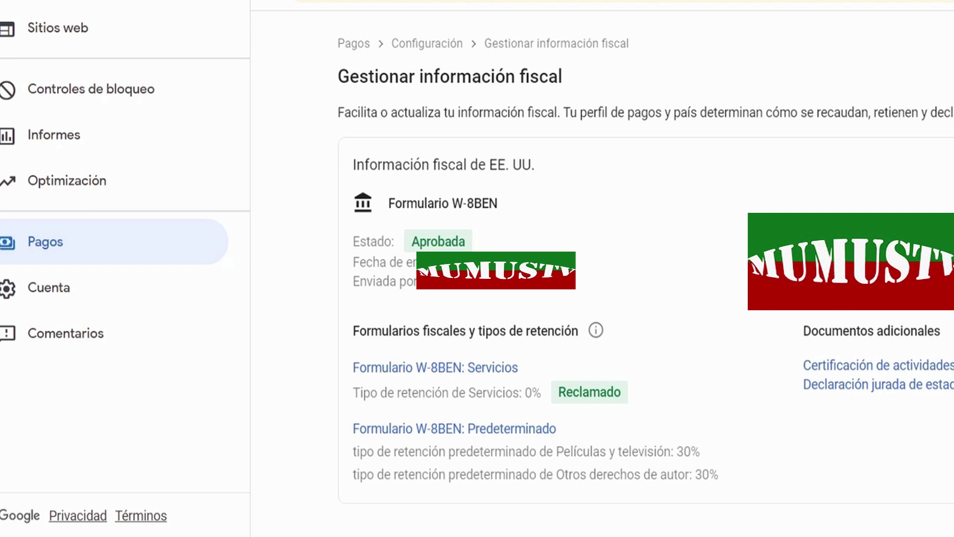
Highlight the Formularios fiscales y tipos de retención heading showing the approved W-8BEN.
{"action": "left_click_drag", "start_coordinate": [353, 332], "coordinate": [592, 329]}
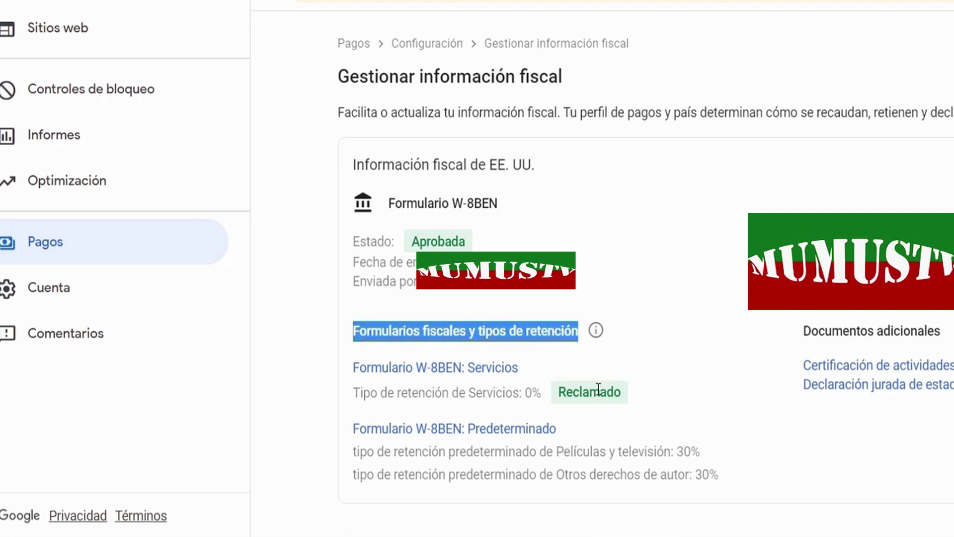